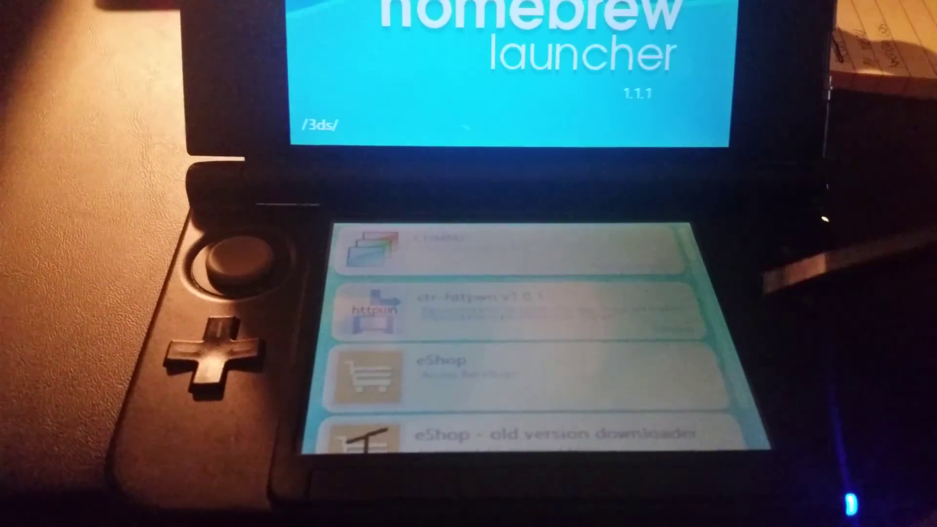
Scroll the homebrew app list down toward the menuhax_manager entry.
{"action": "left_click_drag", "start_coordinate": [627, 387], "coordinate": [628, 303]}
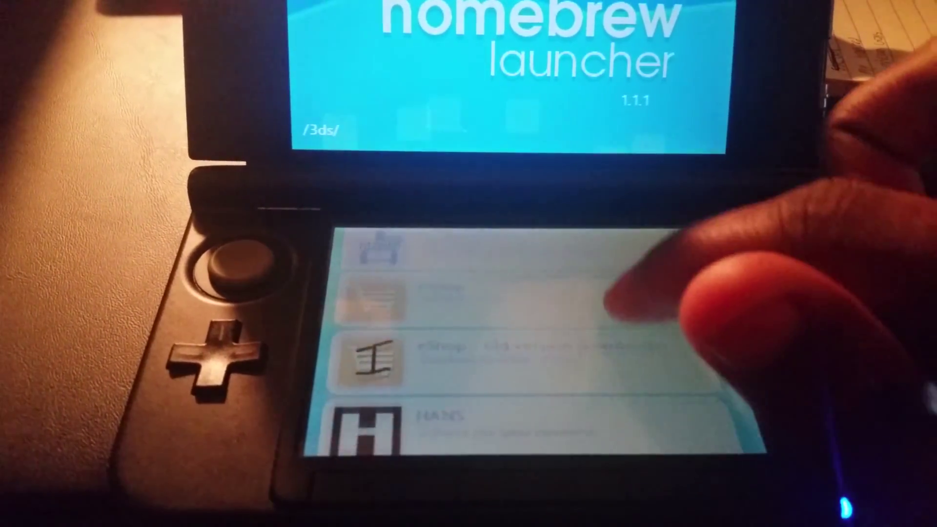
{"action": "left_click_drag", "start_coordinate": [688, 344], "coordinate": [688, 282]}
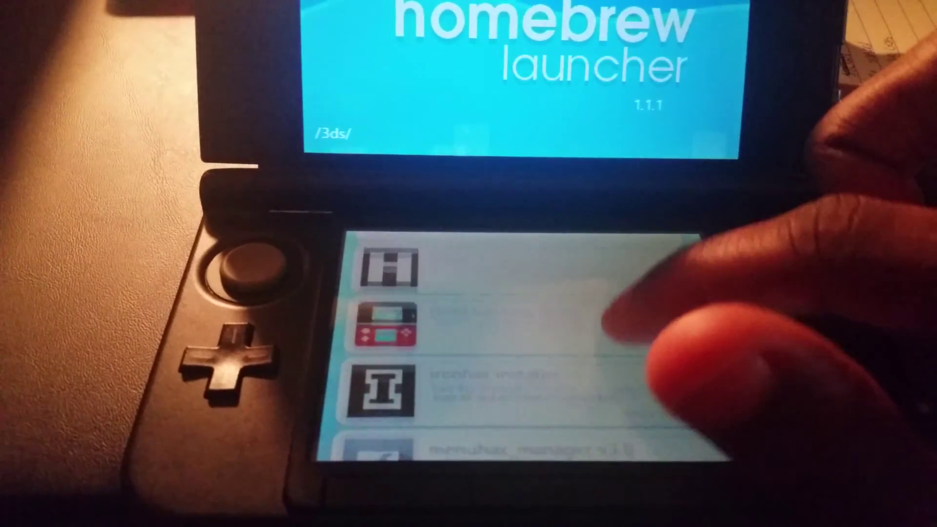
{"action": "left_click_drag", "start_coordinate": [688, 344], "coordinate": [688, 282]}
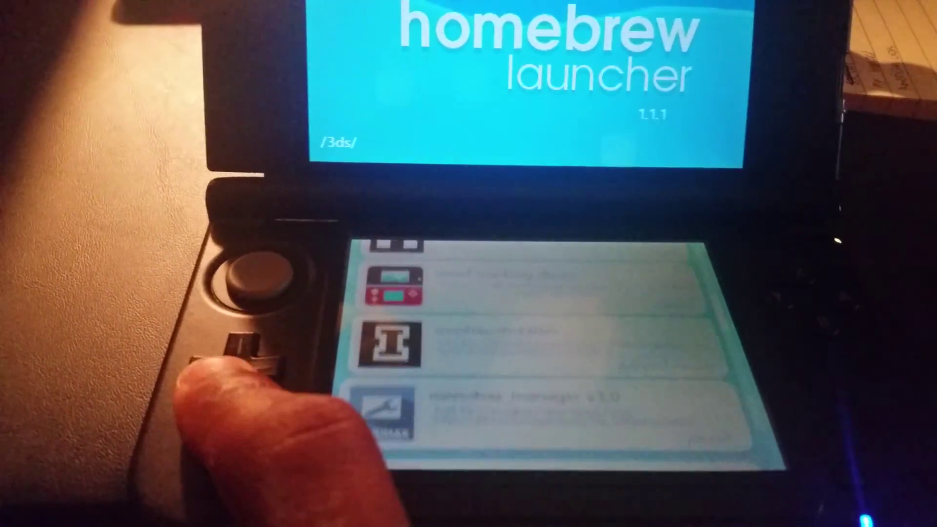
{"action": "key", "text": "Down"}
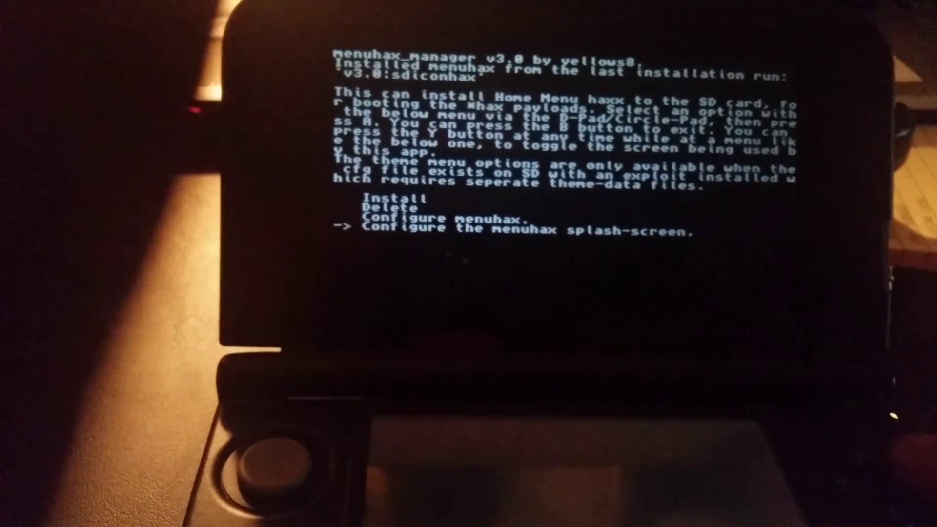
Save the default menuhax loader image as the splash screen and return to the main menu.
{"action": "key", "text": "Return"}
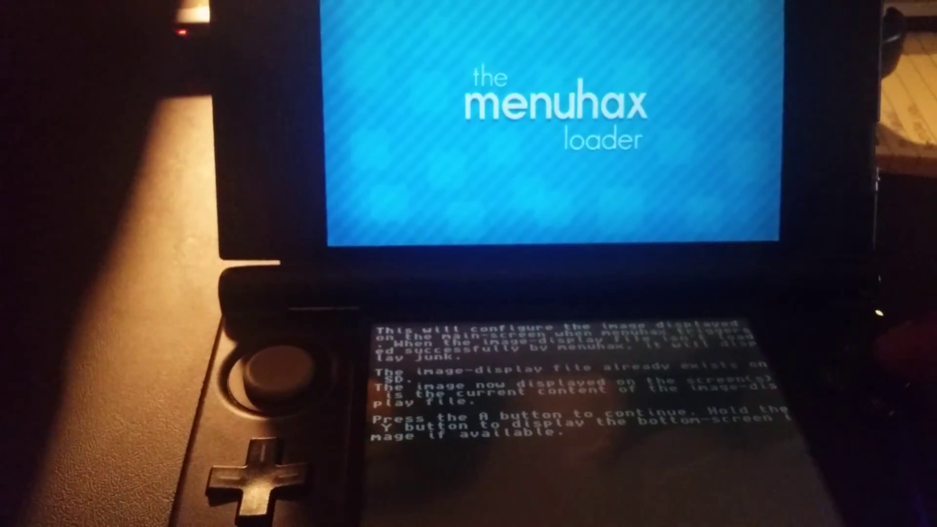
{"action": "key", "text": "Return"}
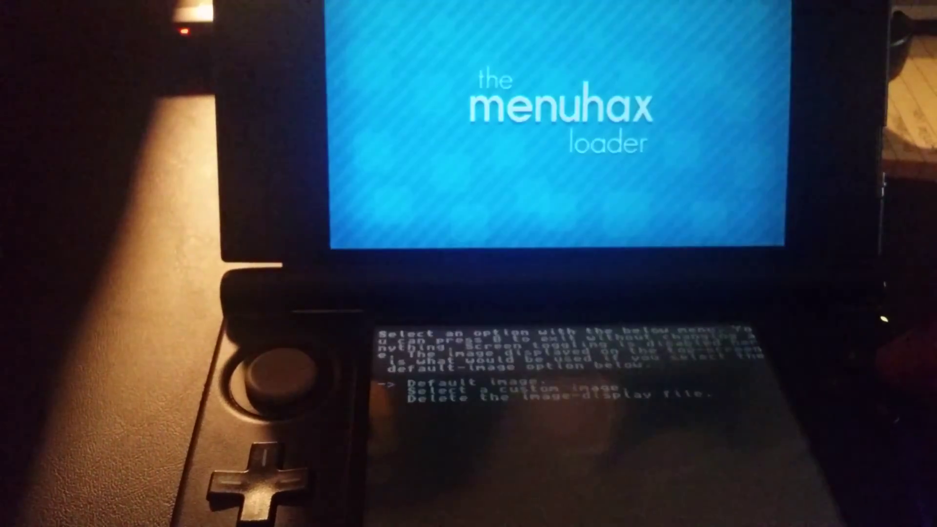
{"action": "key", "text": "Return"}
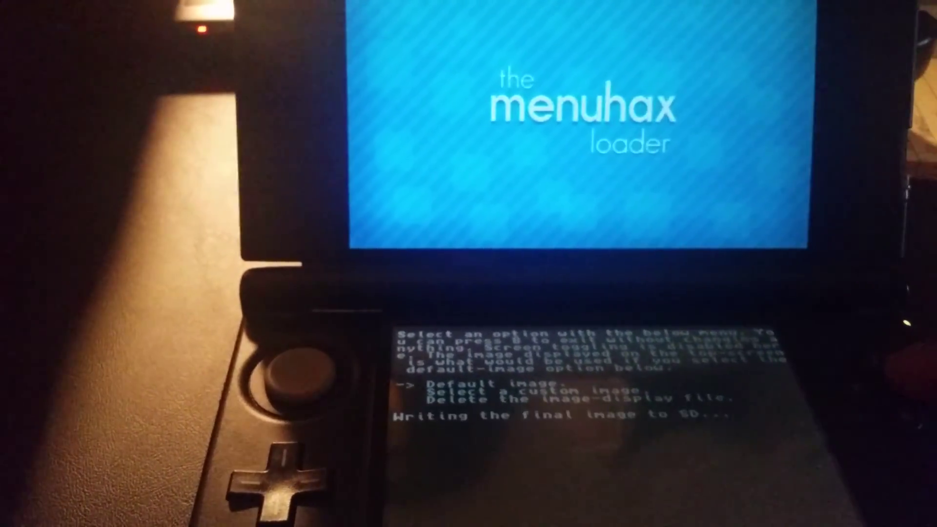
{"action": "key", "text": "Return"}
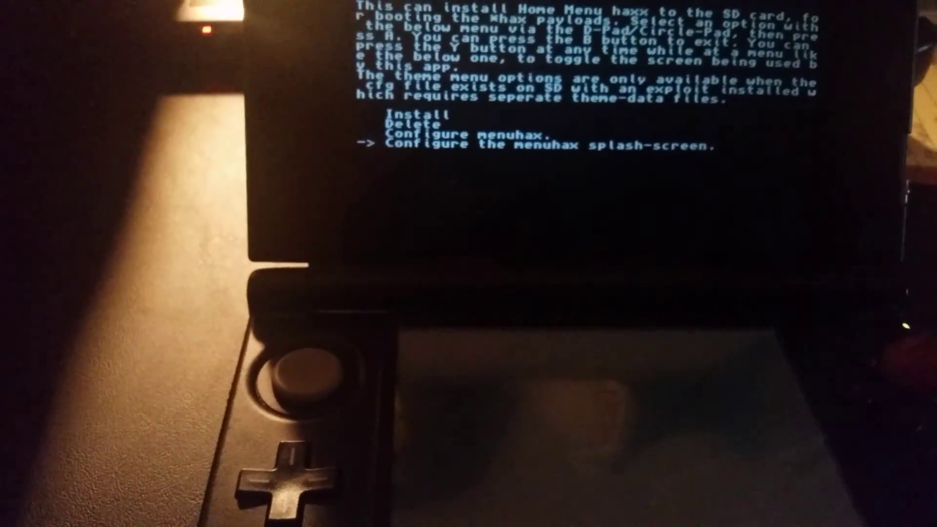
{"action": "key", "text": "Up"}
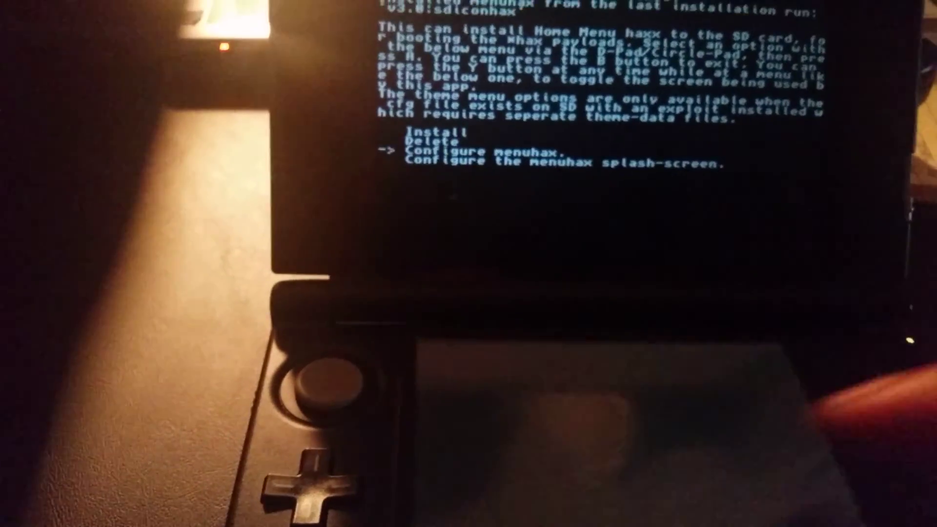
Configure a Type1 PAD trigger with R as the held button and write the config.
{"action": "key", "text": "Return"}
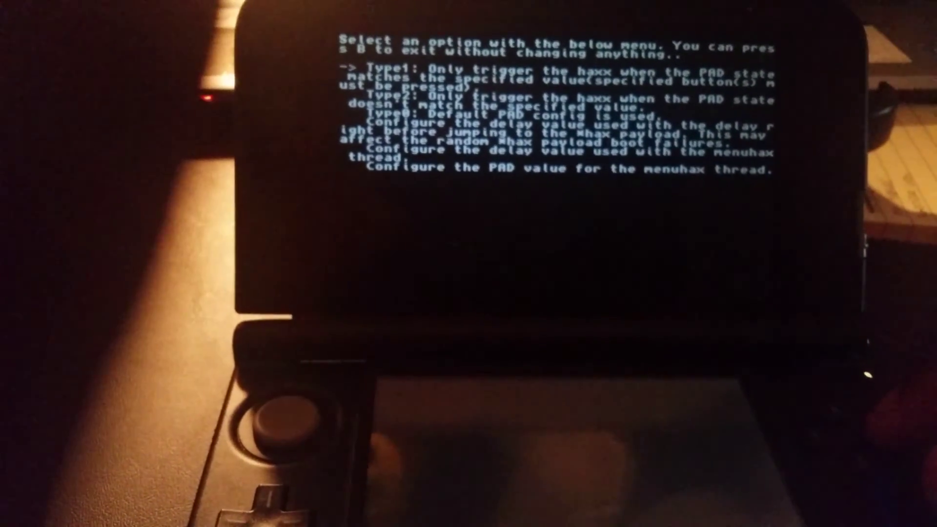
{"action": "key", "text": "a"}
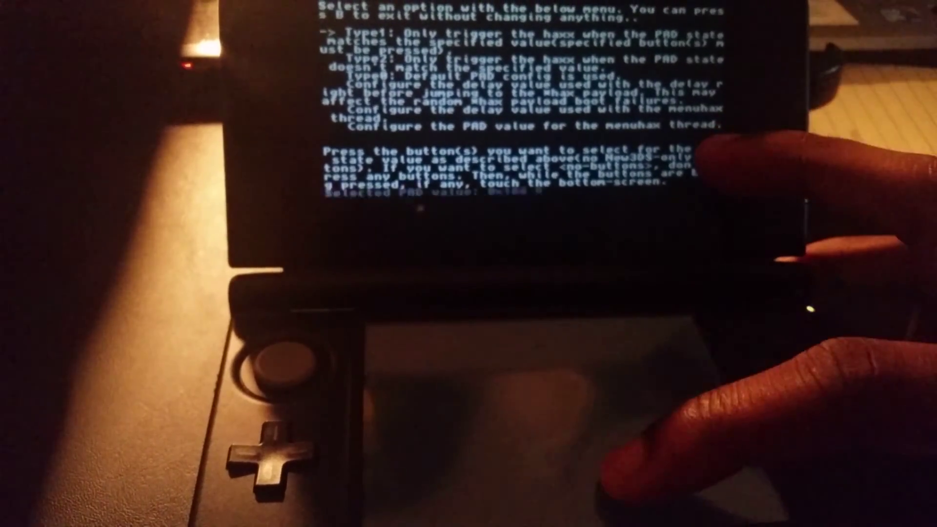
{"action": "left_click", "coordinate": [630, 450]}
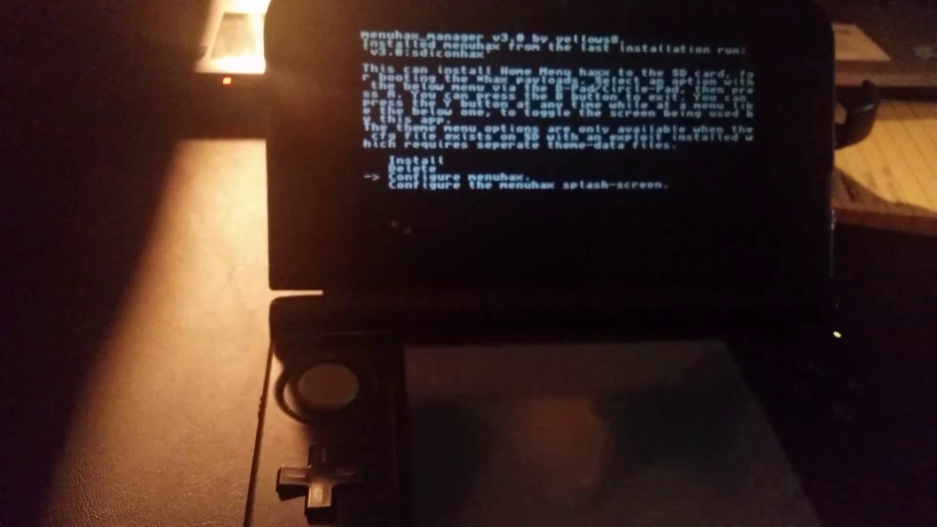
Exit menuhax_manager with START so the 3DS returns to the Home Menu.
{"action": "key", "text": "Return"}
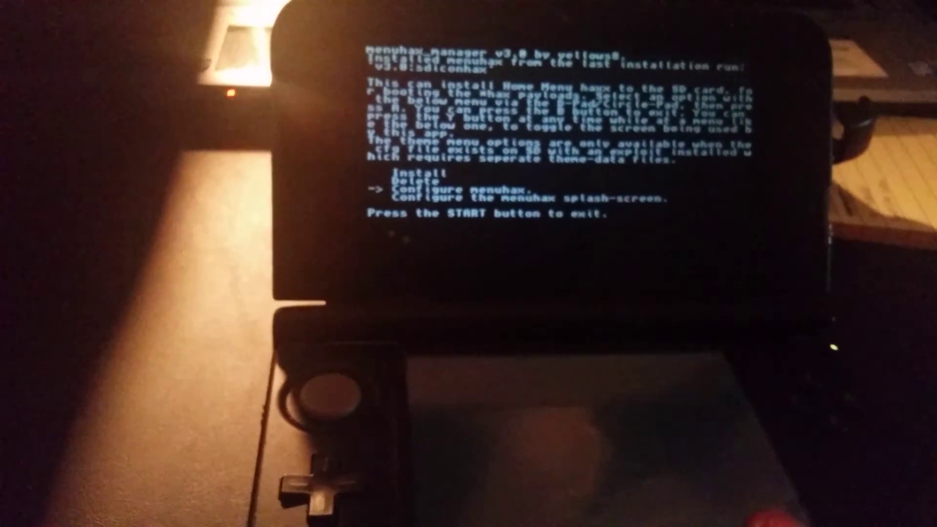
{"action": "key", "text": "Return"}
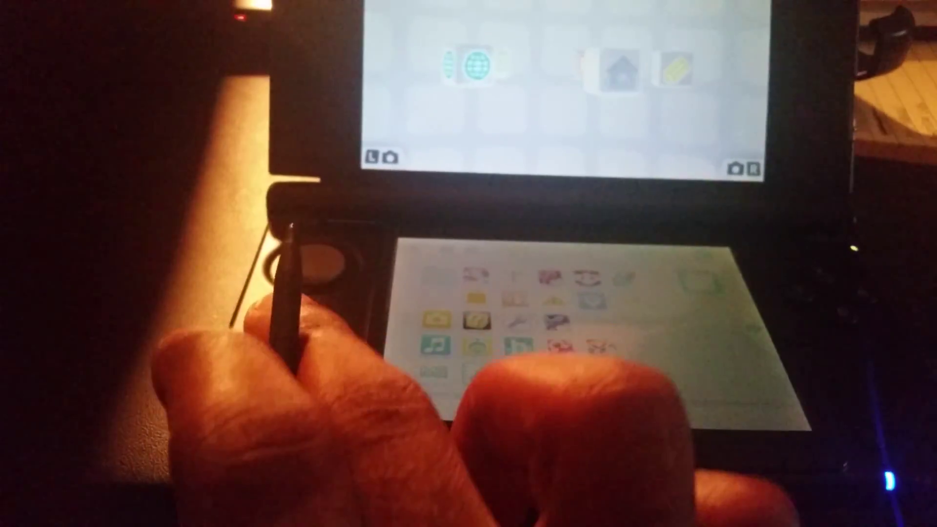
Select the System Settings title on the Home Menu grid and launch it.
{"action": "left_click", "coordinate": [545, 350]}
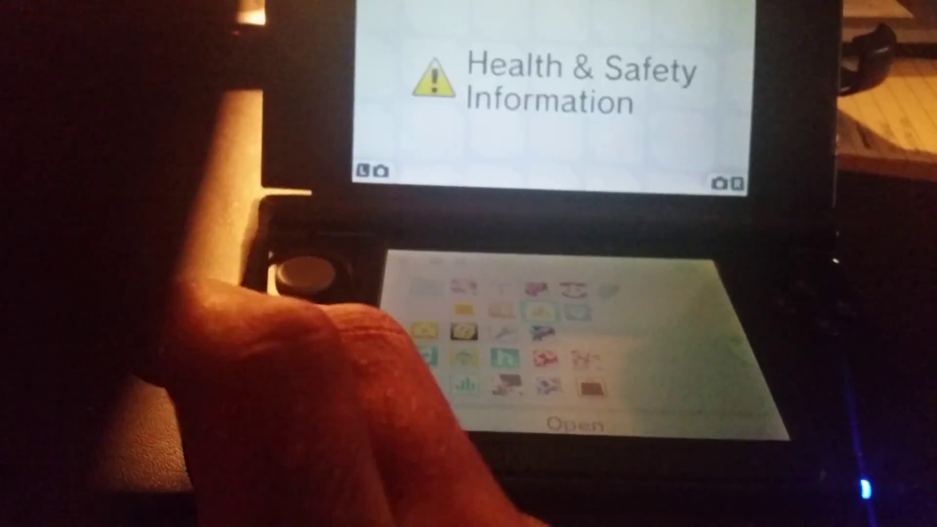
{"action": "key", "text": "Up"}
{"action": "key", "text": "Up"}
{"action": "key", "text": "Up"}
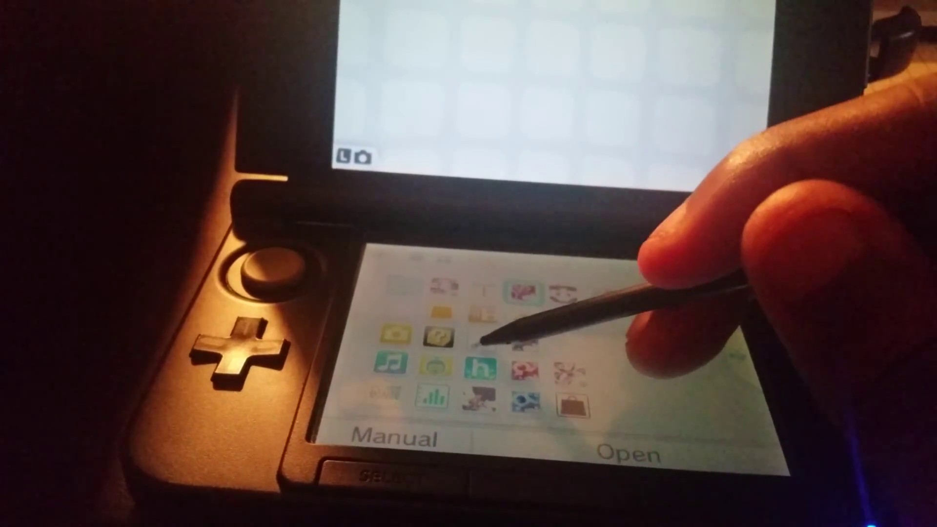
{"action": "left_click", "coordinate": [481, 340]}
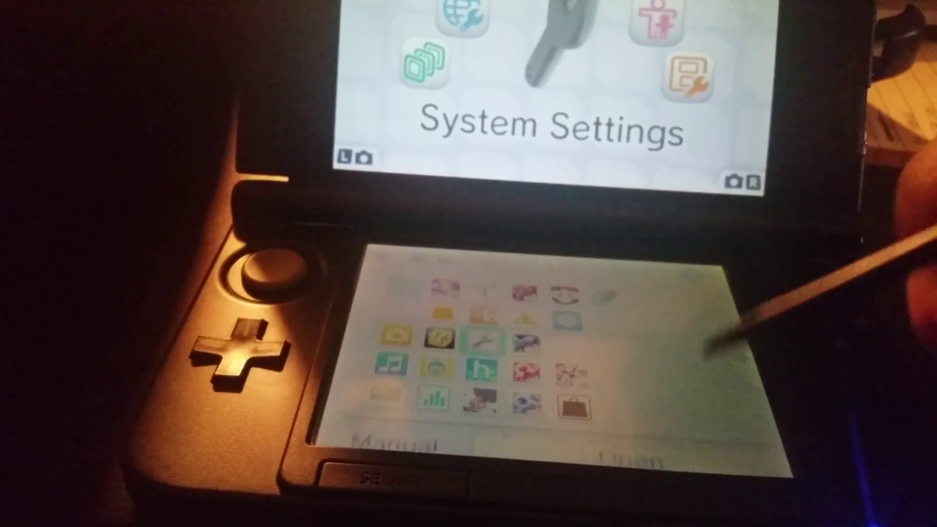
{"action": "left_click", "coordinate": [630, 460]}
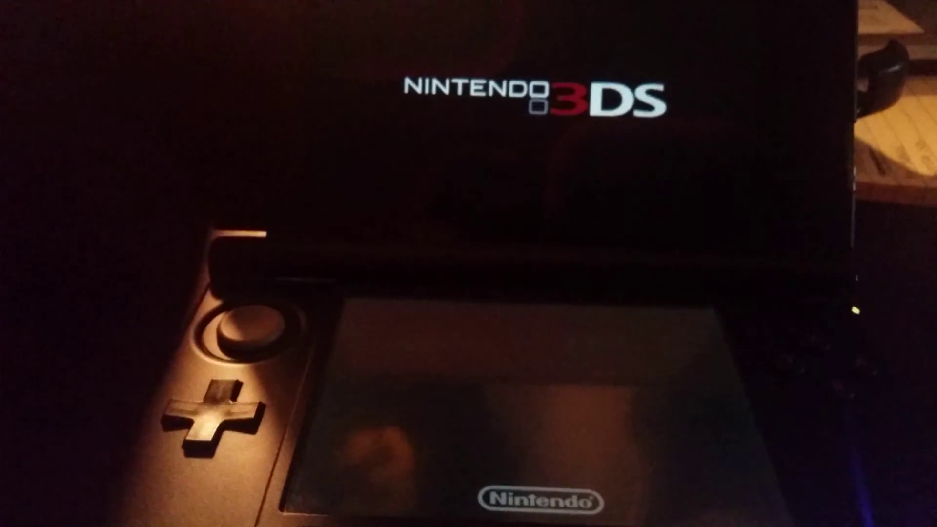